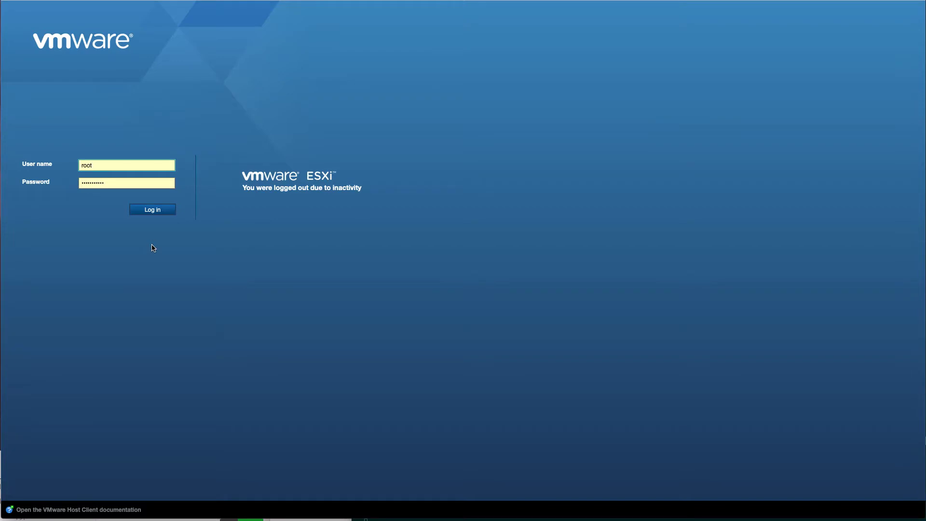
Log in to ESXi, confirm MC Trunk port group uses VLAN ID 4095, then open CML-2.0.
{"action": "left_click", "coordinate": [152, 210]}
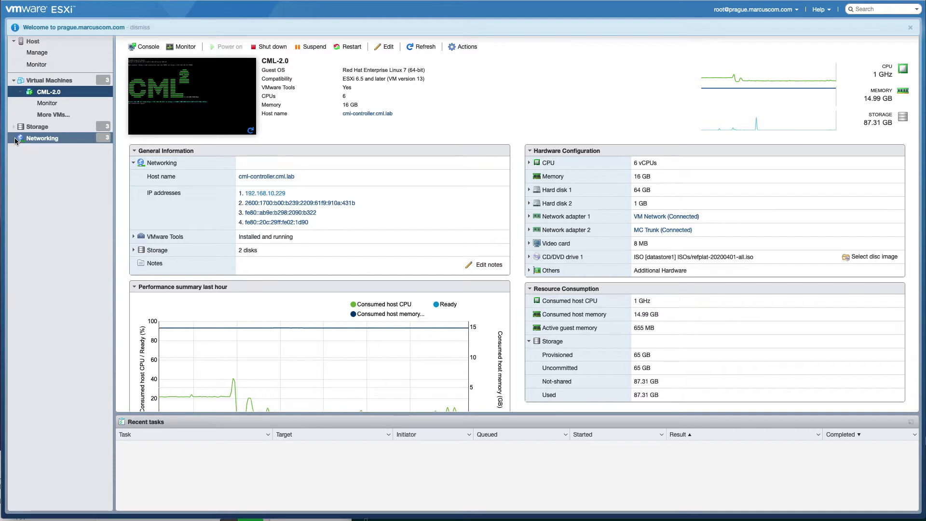
{"action": "left_click", "coordinate": [36, 140]}
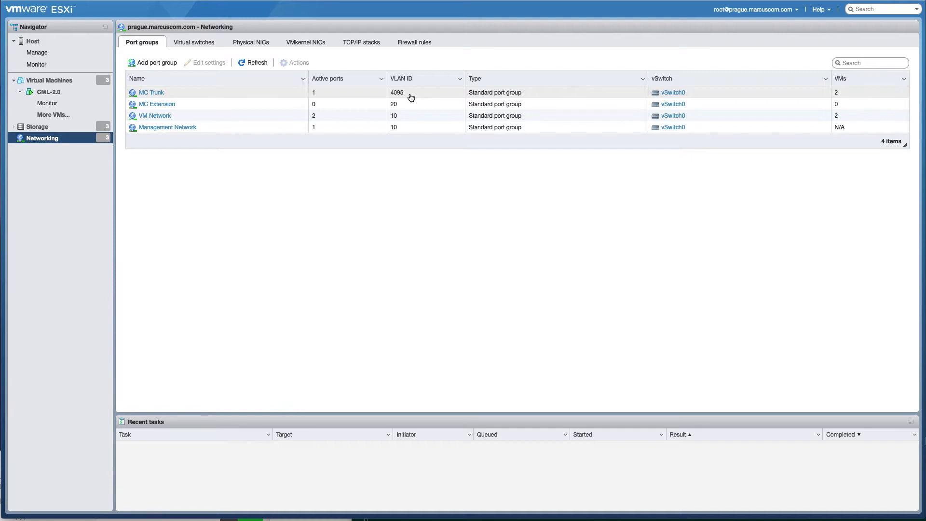
{"action": "left_click", "coordinate": [61, 96]}
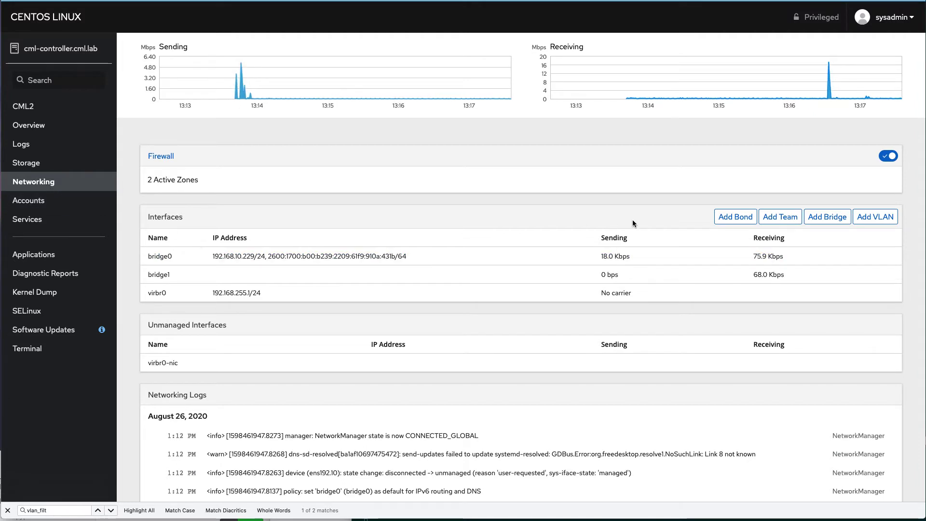
Open bridge1's details from Cockpit's Interfaces table.
{"action": "left_click", "coordinate": [390, 280]}
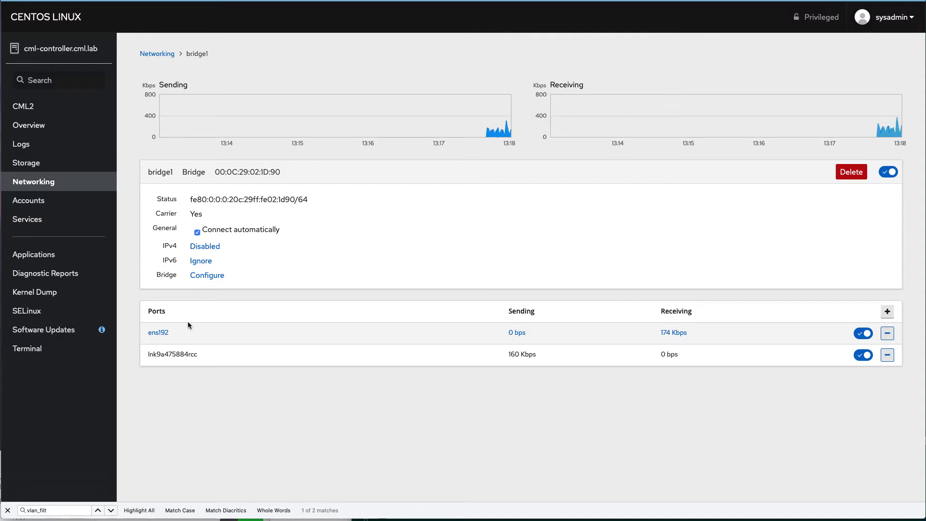
Check bridge1's IPv4 'Disabled' and IPv6 'Ignore' settings, closing both unchanged.
{"action": "left_click", "coordinate": [198, 249]}
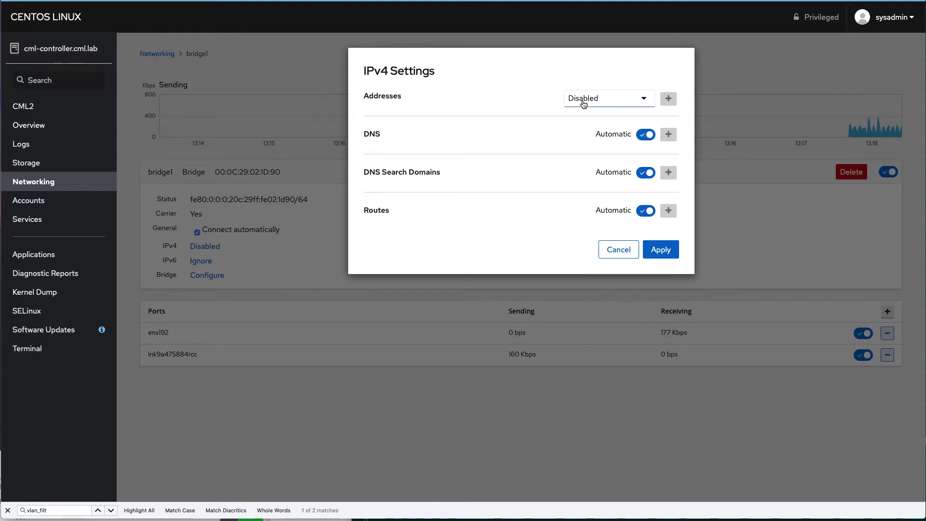
{"action": "left_click", "coordinate": [628, 251]}
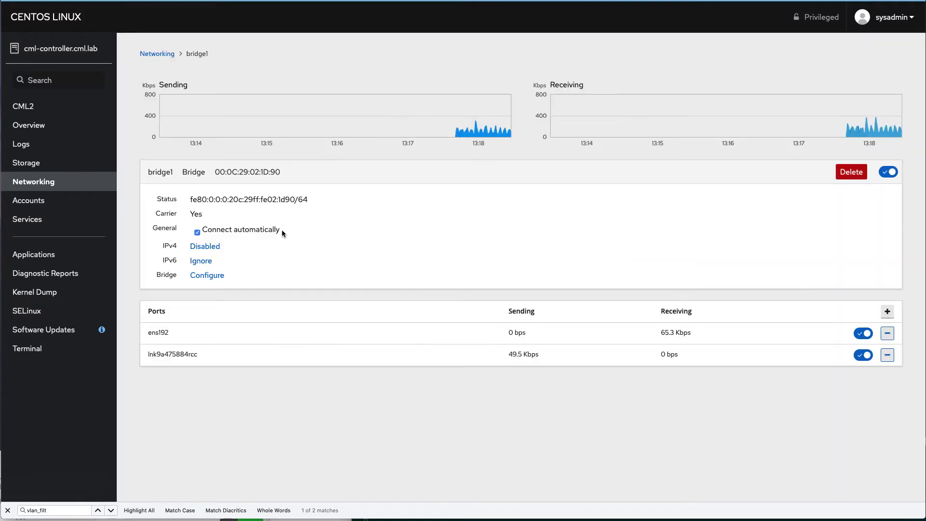
{"action": "left_click", "coordinate": [200, 262]}
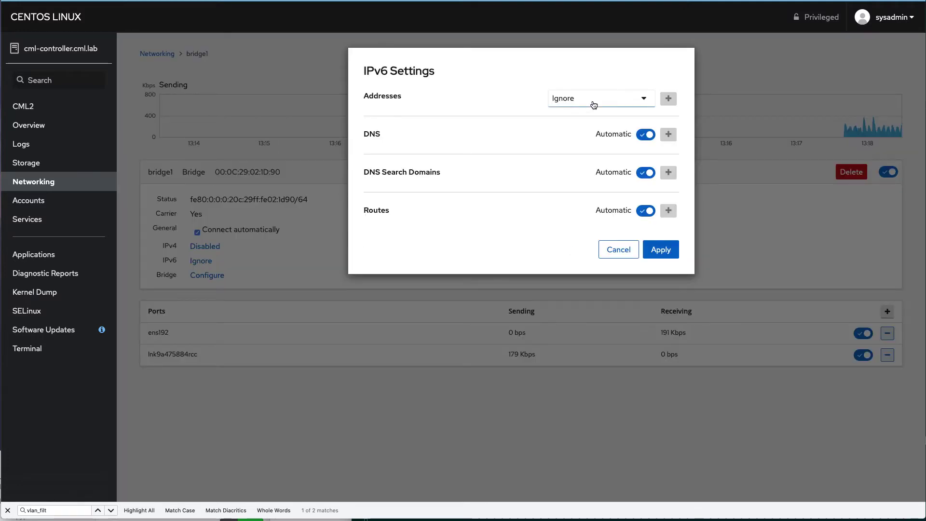
{"action": "left_click", "coordinate": [620, 250]}
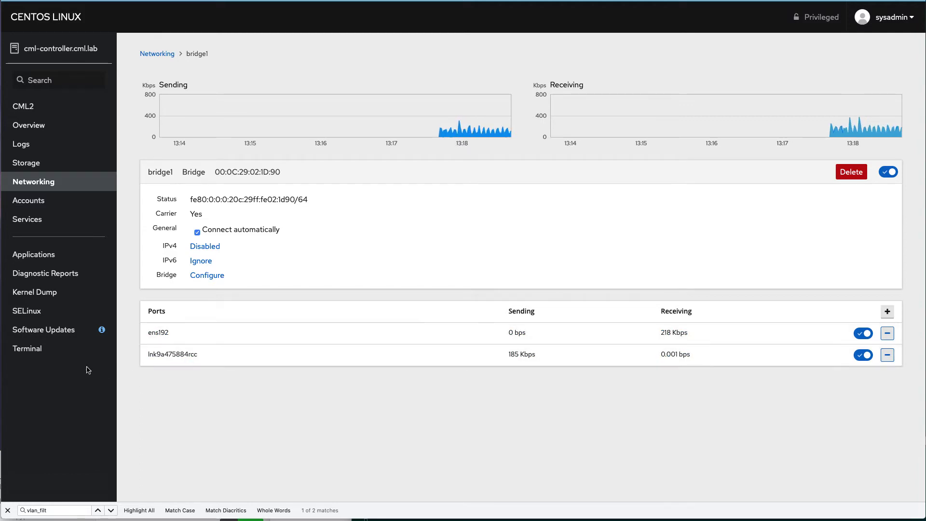
Get a root shell in the terminal with 'sudo -E -s' and the sudo password.
{"action": "left_click", "coordinate": [61, 354]}
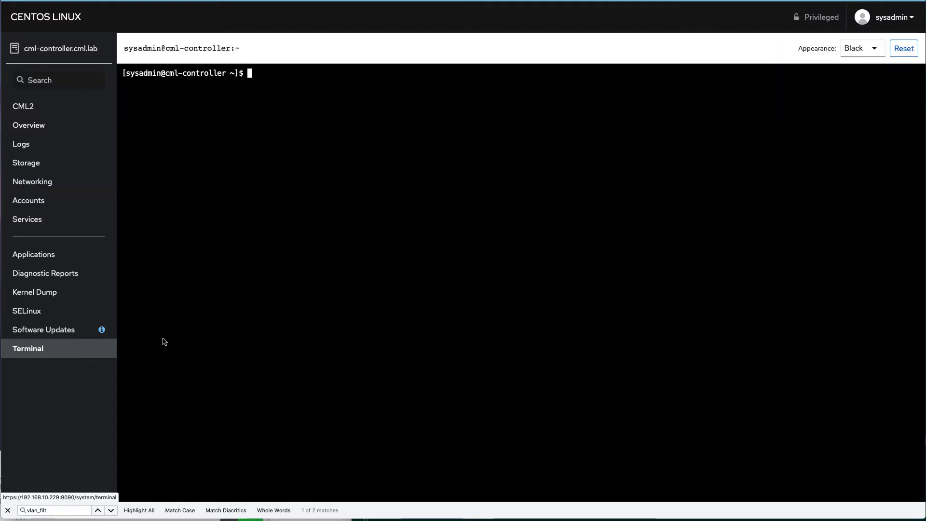
{"action": "type", "text": "sudo -E -s"}
{"action": "key", "text": "Return"}
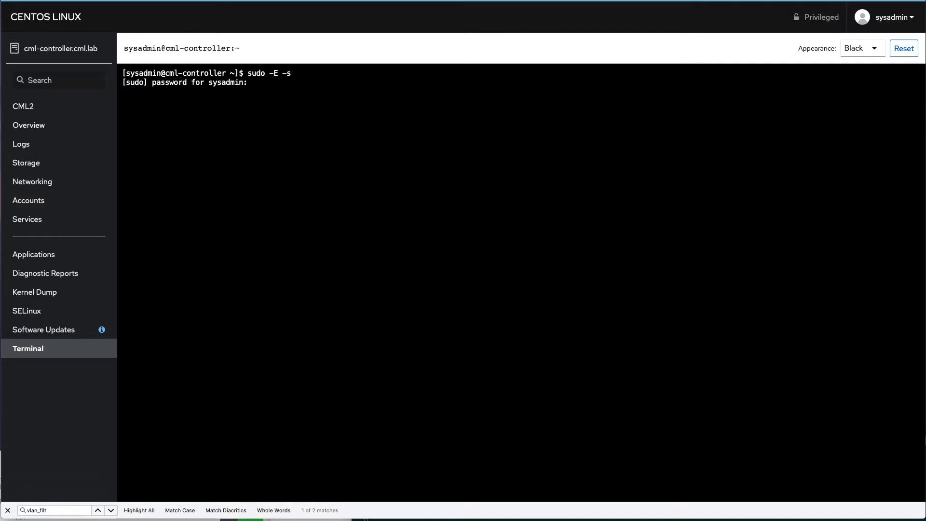
{"action": "key", "text": "Return"}
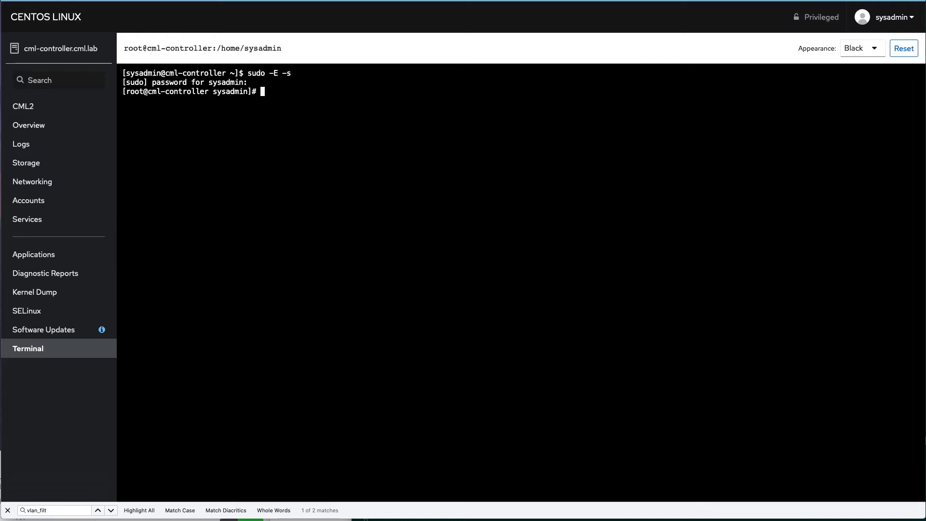
Run 'ip link set dev bridge1 type bridge vlan_filtering 0' from shell history.
{"action": "type", "text": "bridge vlan show"}
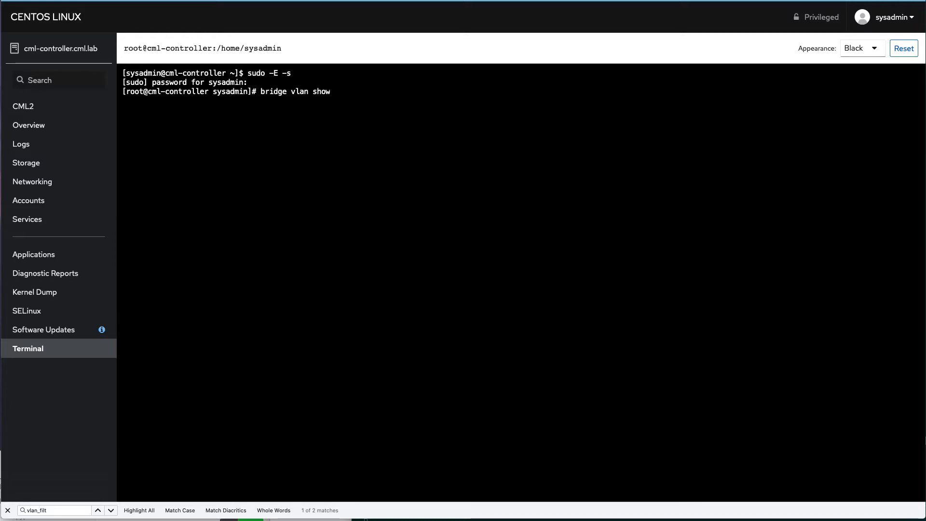
{"action": "key", "text": "Up"}
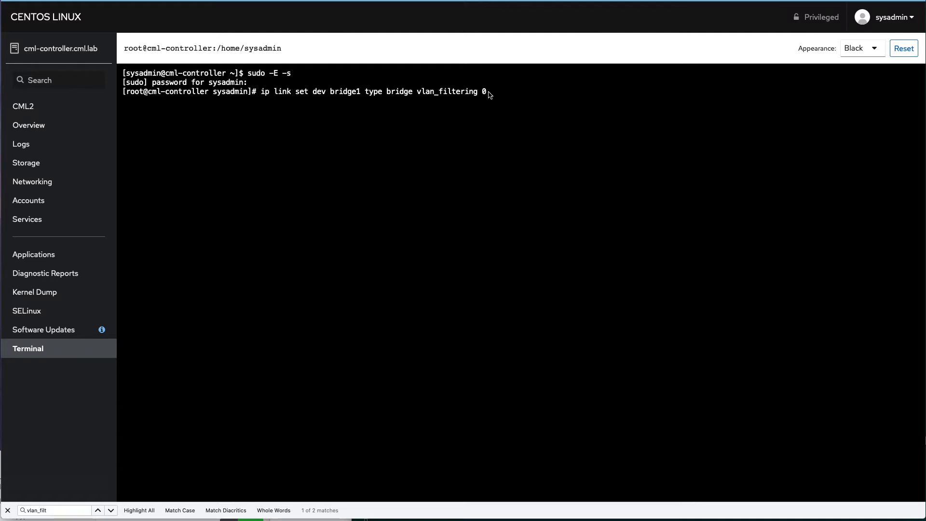
{"action": "key", "text": "Return"}
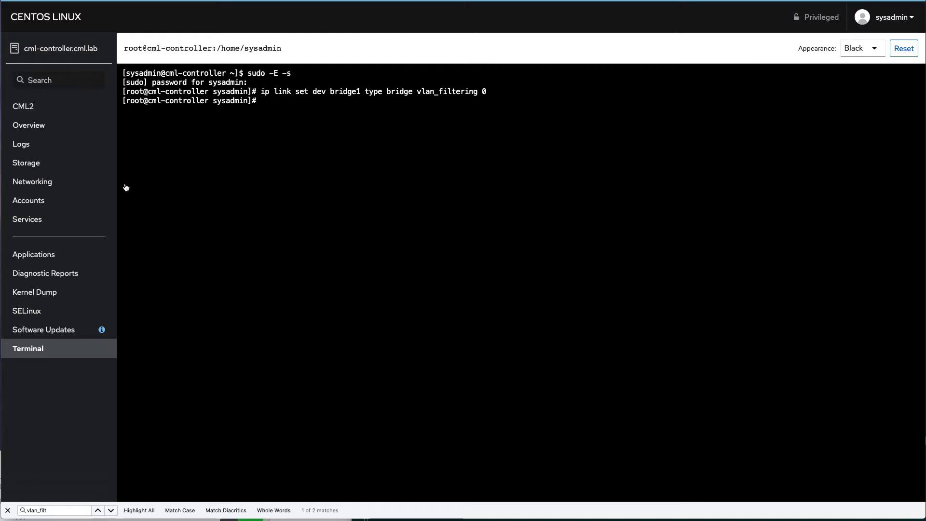
Navigate back through bridge1's details to Cockpit's Networking overview.
{"action": "left_click", "coordinate": [68, 187]}
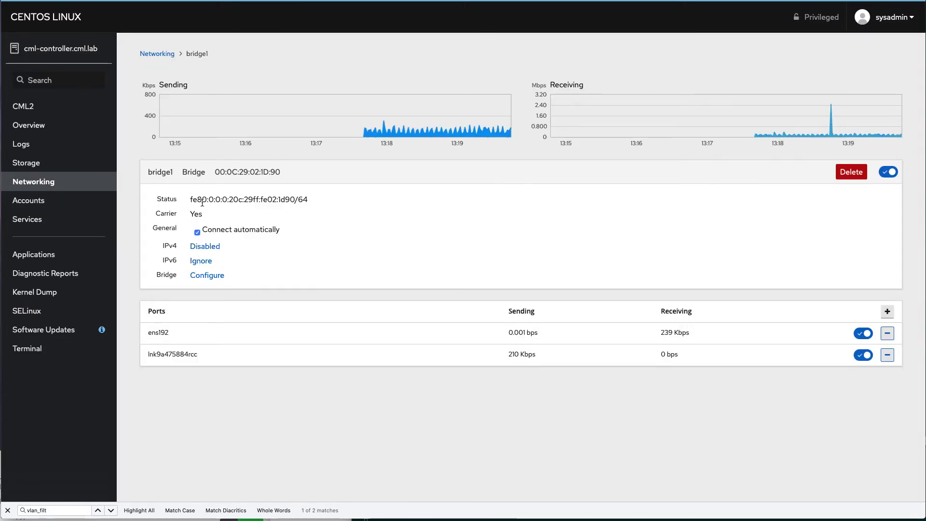
{"action": "left_click", "coordinate": [53, 187]}
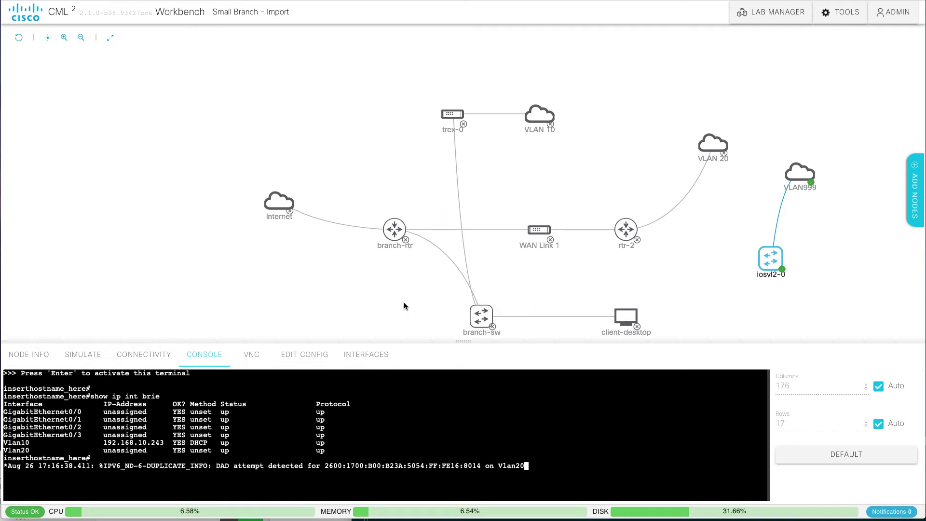
Select the VLAN999 external connector and view its custom bridge name, bridge1.
{"action": "mouse_move", "coordinate": [771, 264]}
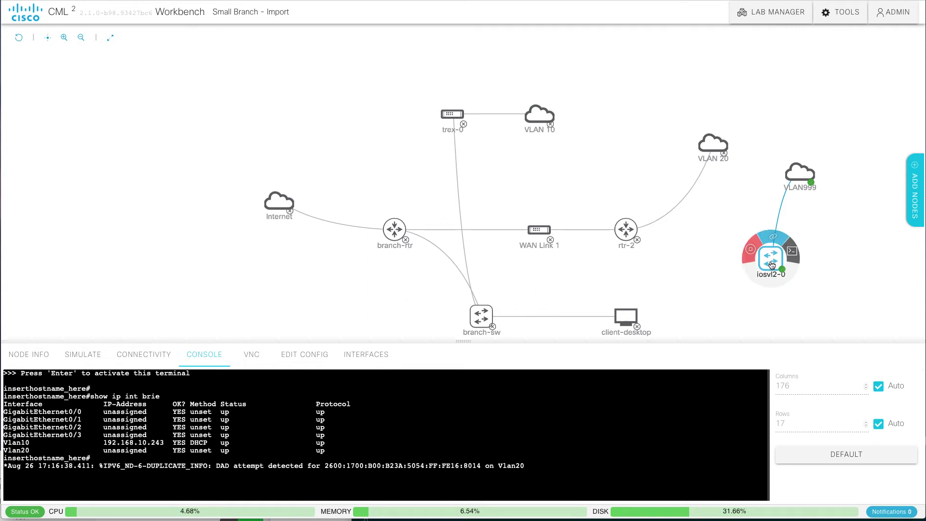
{"action": "left_click", "coordinate": [797, 179]}
{"action": "left_click", "coordinate": [297, 363]}
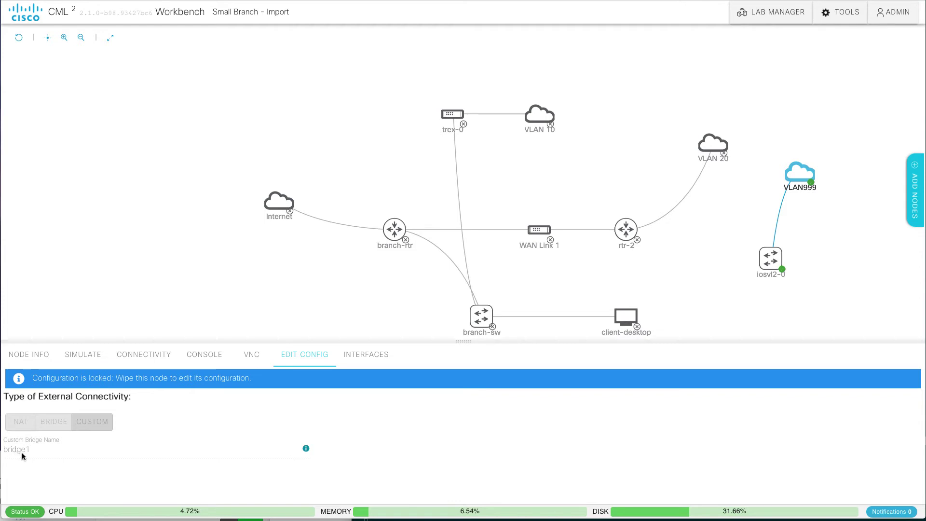
Change the VLAN999 connector's Node Name to 'Trunk'.
{"action": "left_click", "coordinate": [40, 356]}
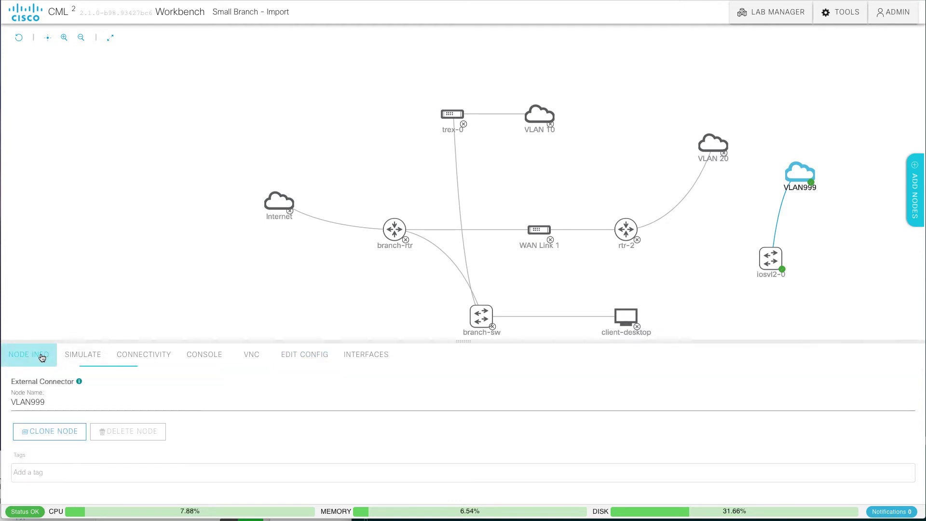
{"action": "left_click", "coordinate": [47, 402]}
{"action": "key", "text": "BackSpace"}
{"action": "key", "text": "BackSpace"}
{"action": "key", "text": "BackSpace"}
{"action": "type", "text": "1"}
{"action": "key", "text": "BackSpace"}
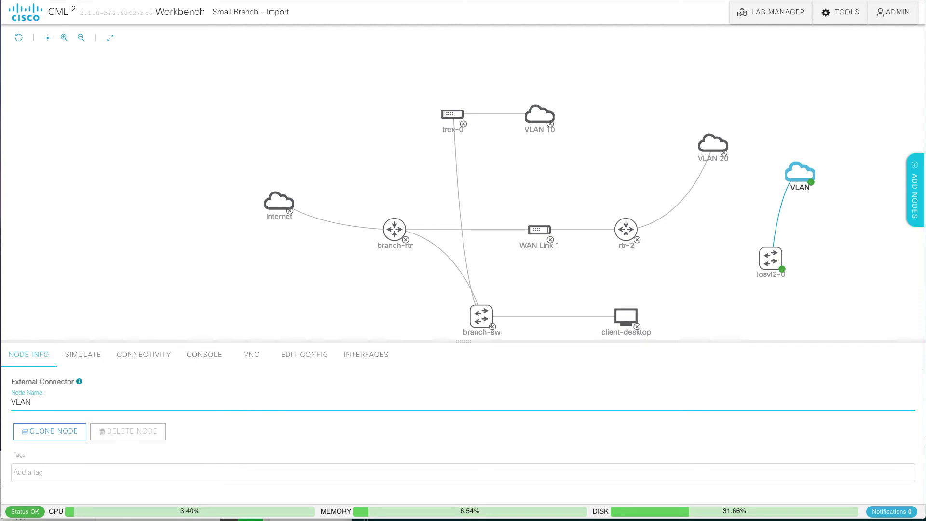
{"action": "key", "text": "BackSpace"}
{"action": "key", "text": "BackSpace"}
{"action": "key", "text": "BackSpace"}
{"action": "key", "text": "BackSpace"}
{"action": "type", "text": "Trunk"}
{"action": "left_click", "coordinate": [169, 319]}
{"action": "mouse_move", "coordinate": [767, 272]}
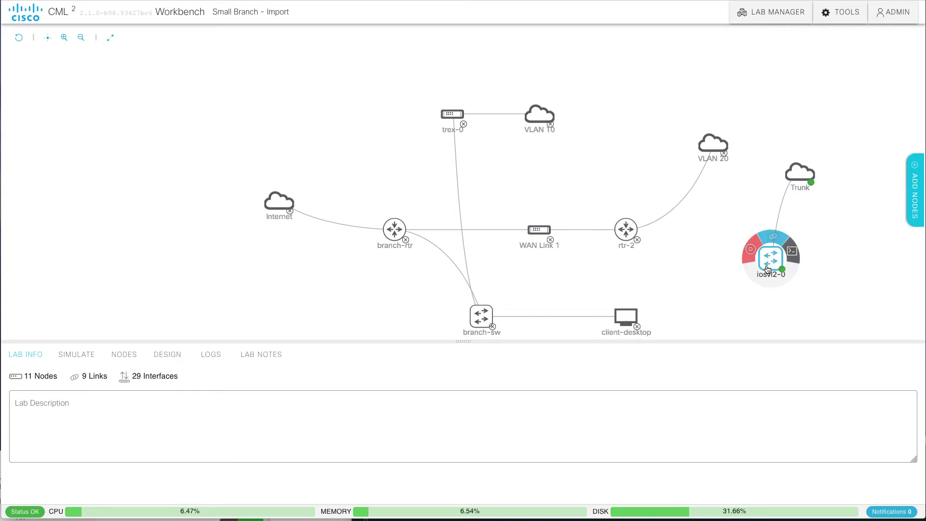
Open the iosvl2-0 console and run 'show run int gi0/0' and 'show vlan'.
{"action": "left_click", "coordinate": [791, 250]}
{"action": "left_click", "coordinate": [420, 437]}
{"action": "key", "text": "Return"}
{"action": "key", "text": "Return"}
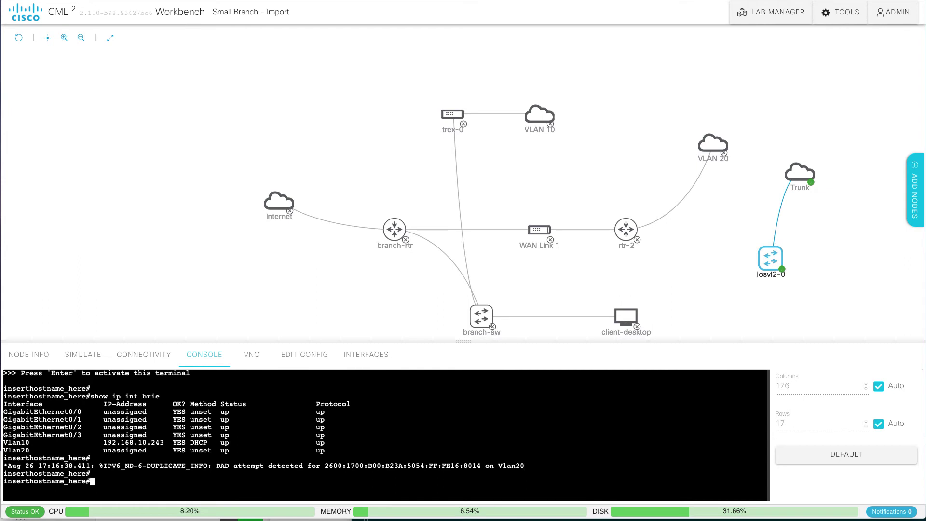
{"action": "type", "text": "show run int gi0/0"}
{"action": "key", "text": "Return"}
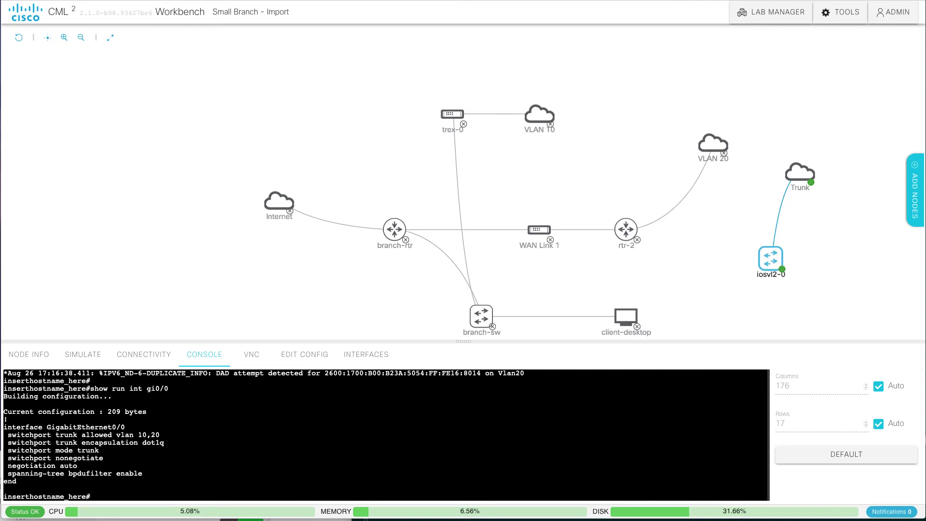
{"action": "type", "text": "show vlan"}
{"action": "key", "text": "Return"}
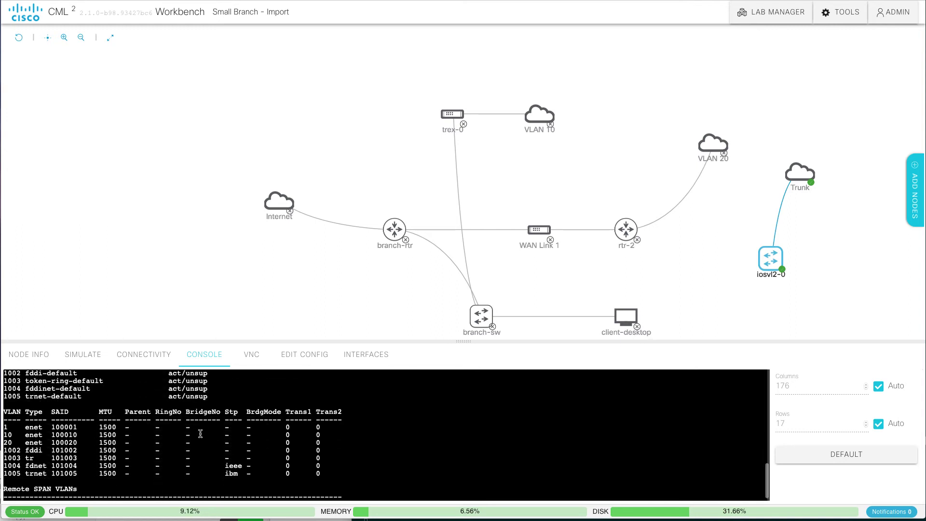
Enlarge the console and run 'show ip int brie' and 'show run int vlan10'.
{"action": "left_click_drag", "start_coordinate": [451, 340], "coordinate": [460, 297]}
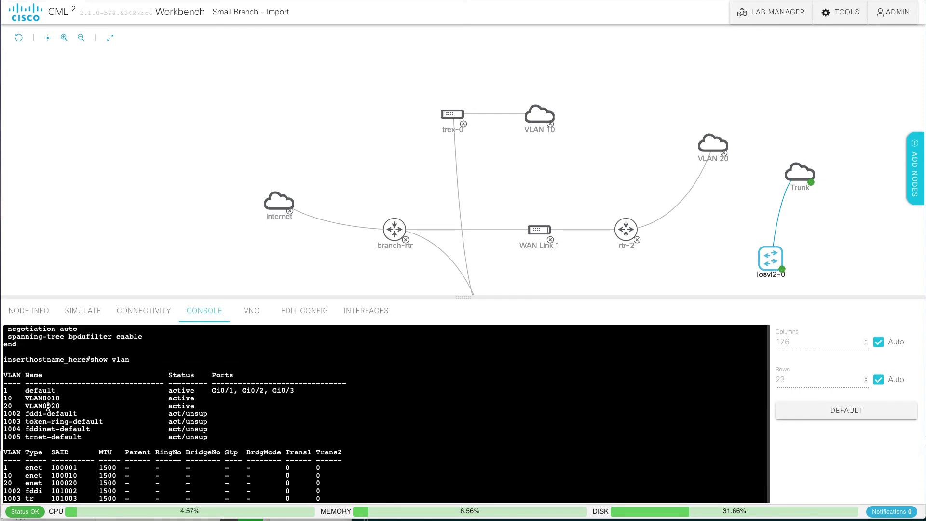
{"action": "scroll", "coordinate": [68, 405], "scroll_direction": "down", "scroll_amount": 5}
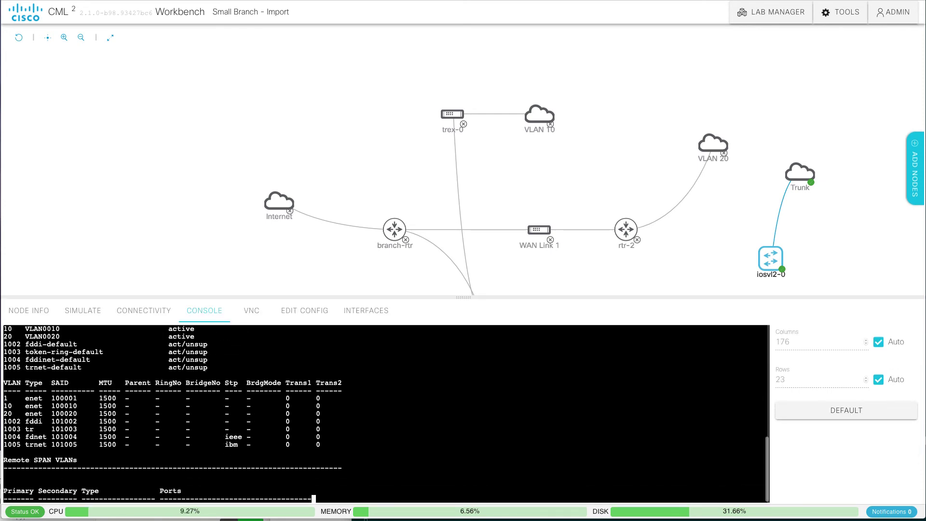
{"action": "type", "text": "show ip int brie"}
{"action": "key", "text": "Return"}
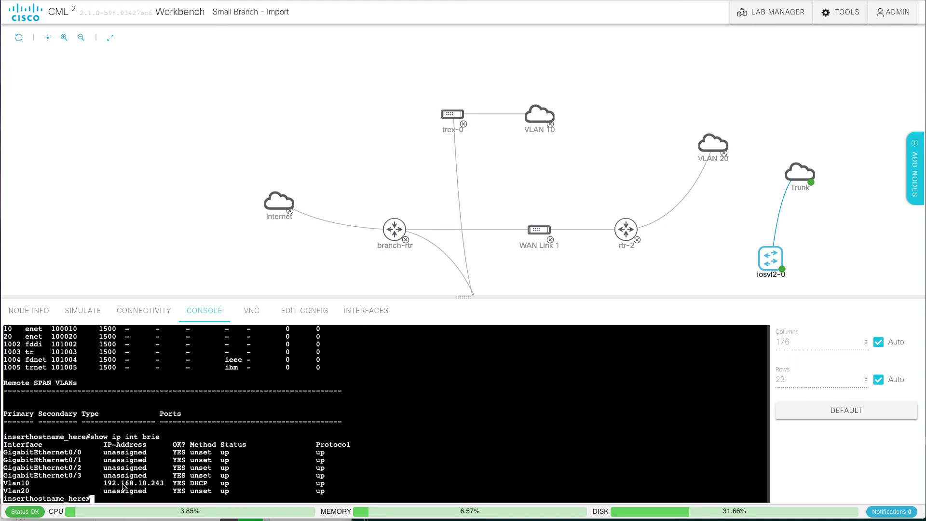
{"action": "type", "text": "show run int vlan10"}
{"action": "key", "text": "Return"}
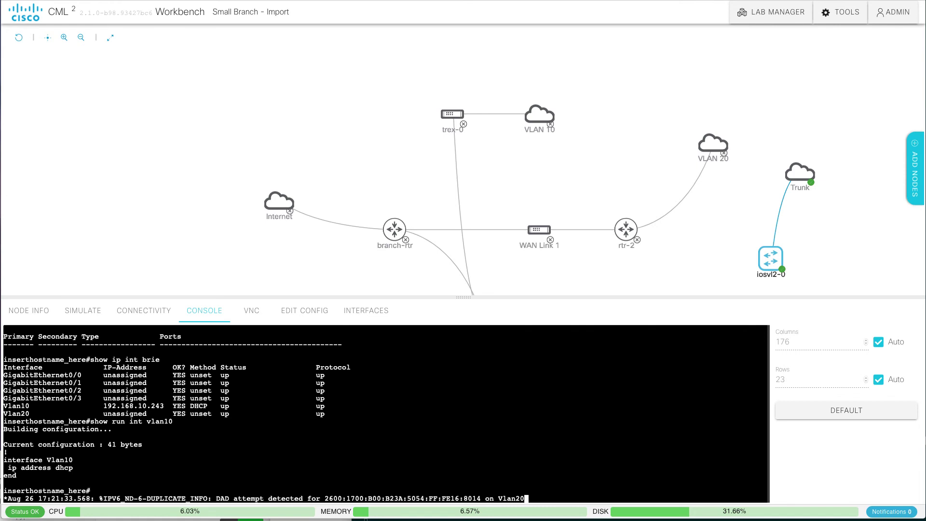
{"action": "key", "text": "Return"}
{"action": "key", "text": "Return"}
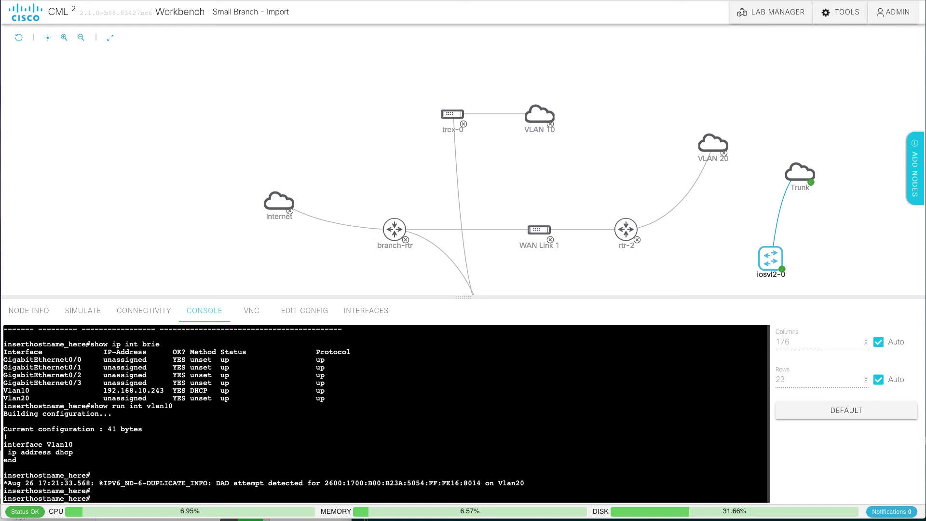
Run 'show ipv6 int brie' and ping the VLAN 10 gateway 192.168.10.1.
{"action": "type", "text": "show ipv6 int brie"}
{"action": "key", "text": "Return"}
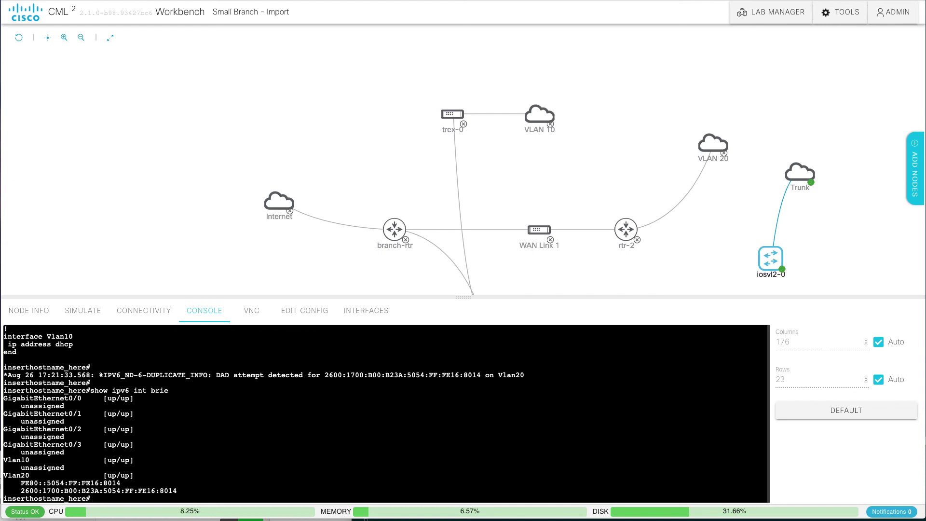
{"action": "type", "text": "ping 192.168.10.1"}
{"action": "key", "text": "Return"}
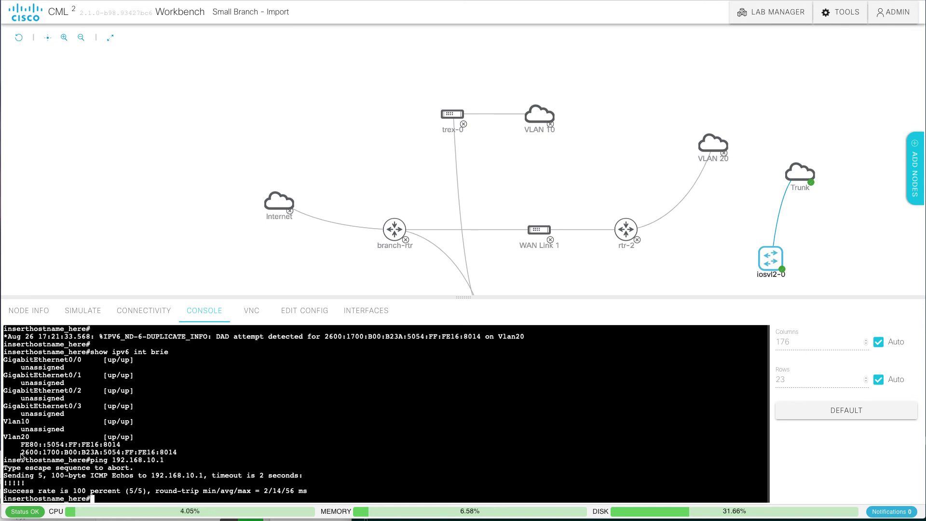
Ping the IPv6 gateway 2600:1700:B00:B23A::1 using the copied Vlan20 prefix.
{"action": "left_click_drag", "start_coordinate": [21, 455], "coordinate": [102, 455]}
{"action": "type", "text": "ping"}
{"action": "type", "text": "2600:1700:B00:B23A"}
{"action": "type", "text": "::1"}
{"action": "key", "text": "Return"}
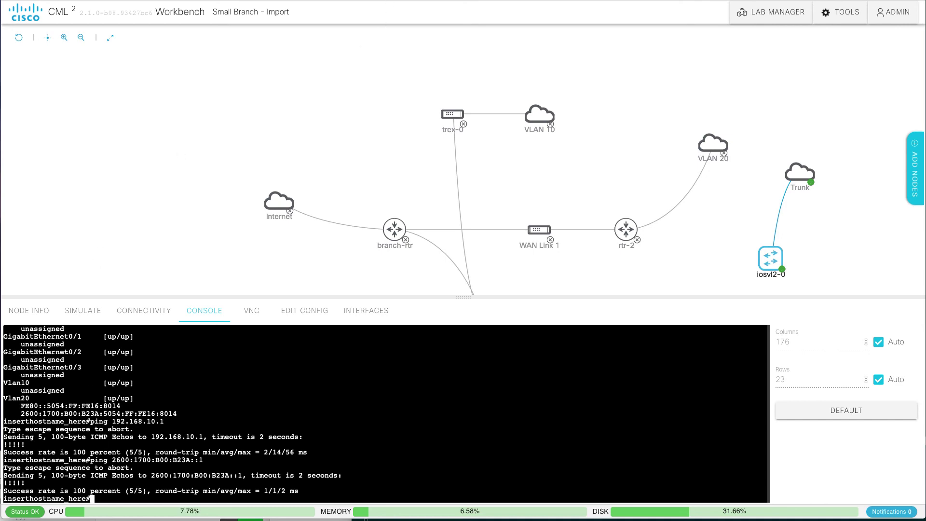
Return to Cockpit's root terminal, where bridge1's VLAN filtering was turned off.
{"action": "key", "text": "ctrl+Tab"}
{"action": "left_click", "coordinate": [74, 349]}
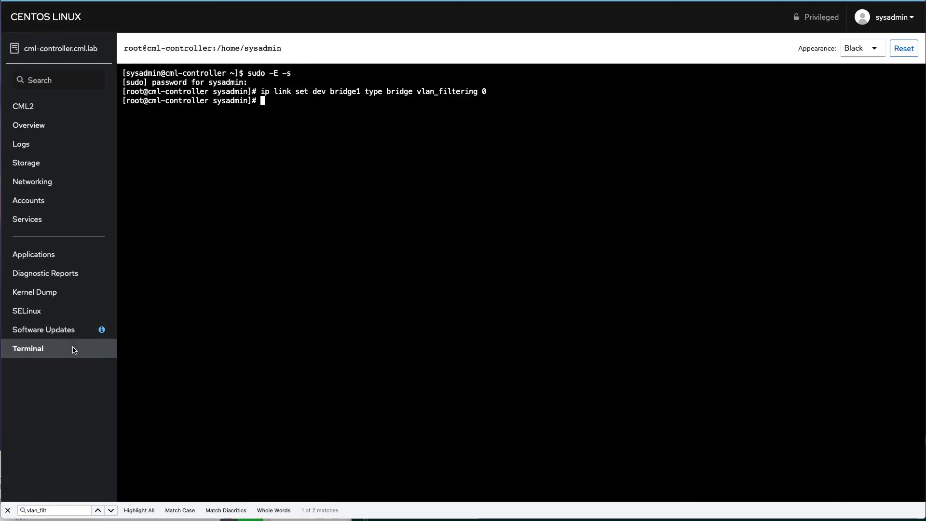